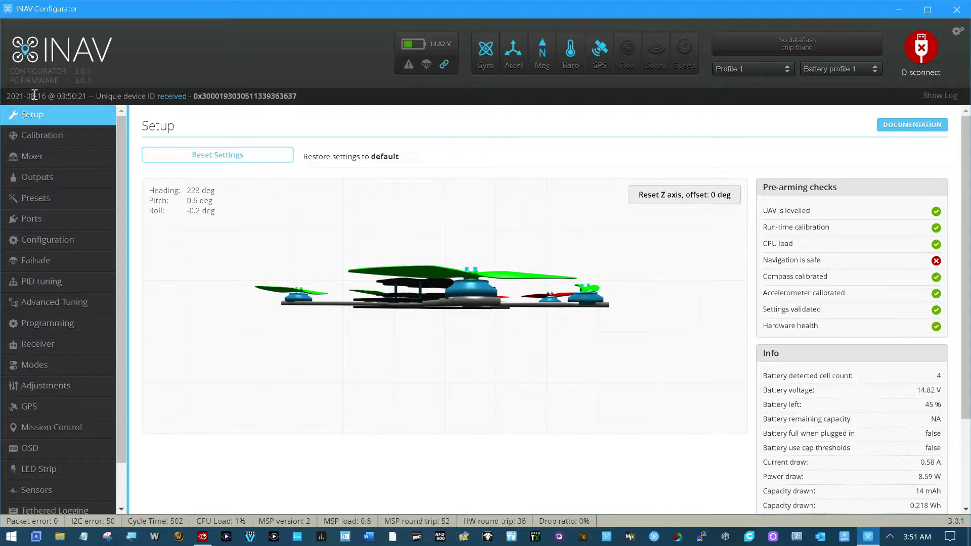
Review the accelerometer and compass calibration, the motor mixer, the ESC and motor outputs, the presets and the UART port assignments.
click(43, 134)
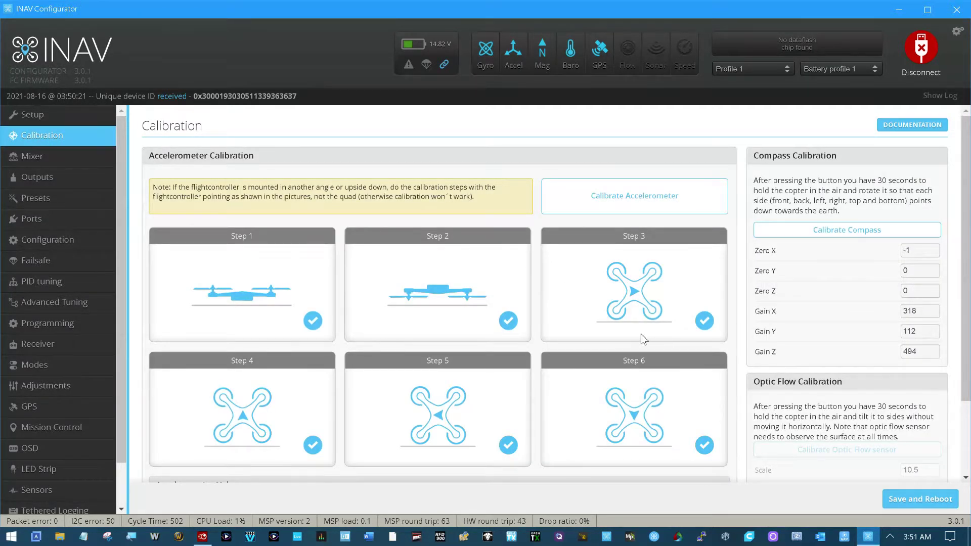
scroll(833, 281, down, 2)
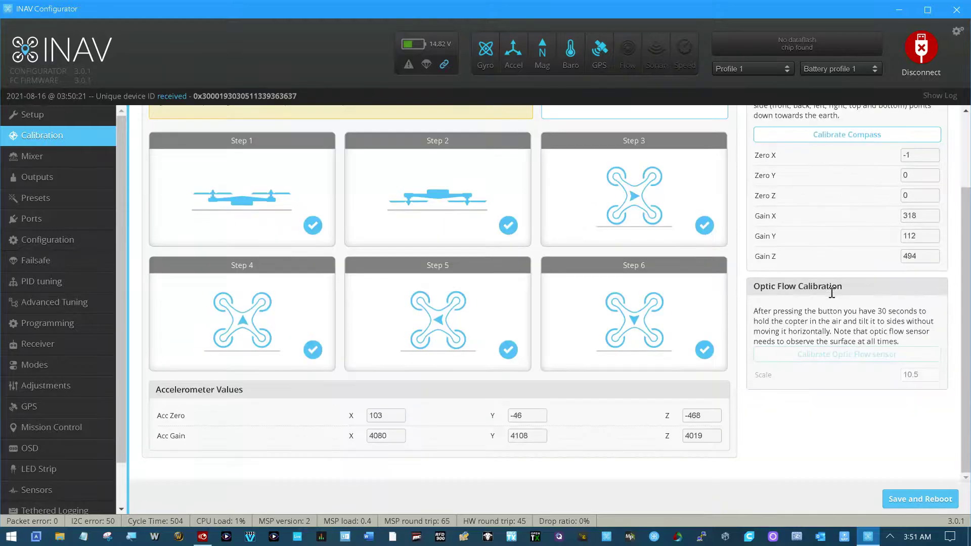
click(54, 156)
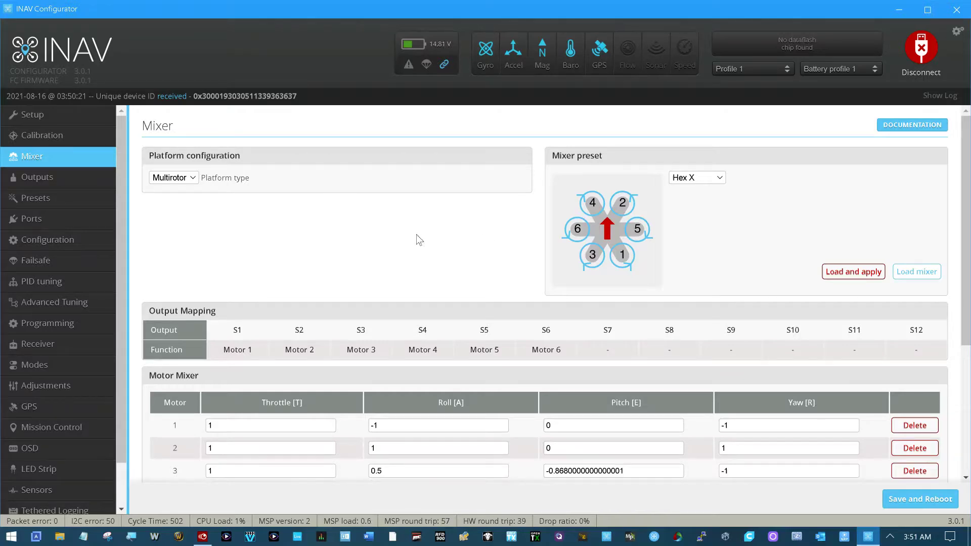
scroll(423, 231, down, 4)
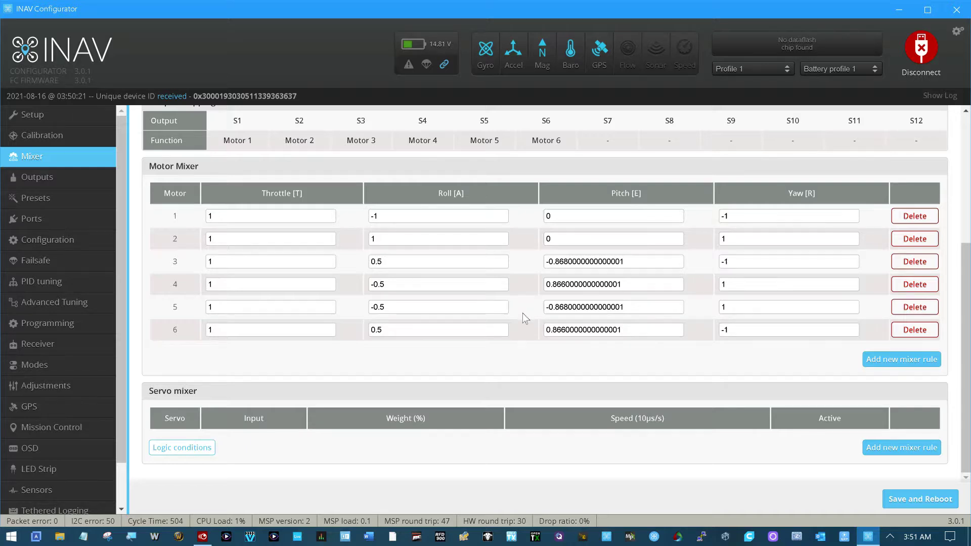
scroll(520, 320, up, 4)
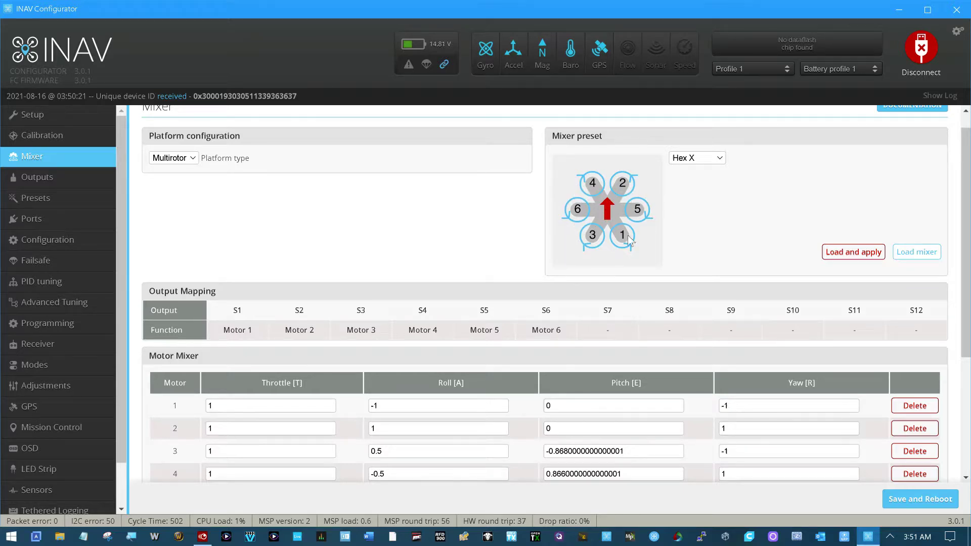
click(73, 183)
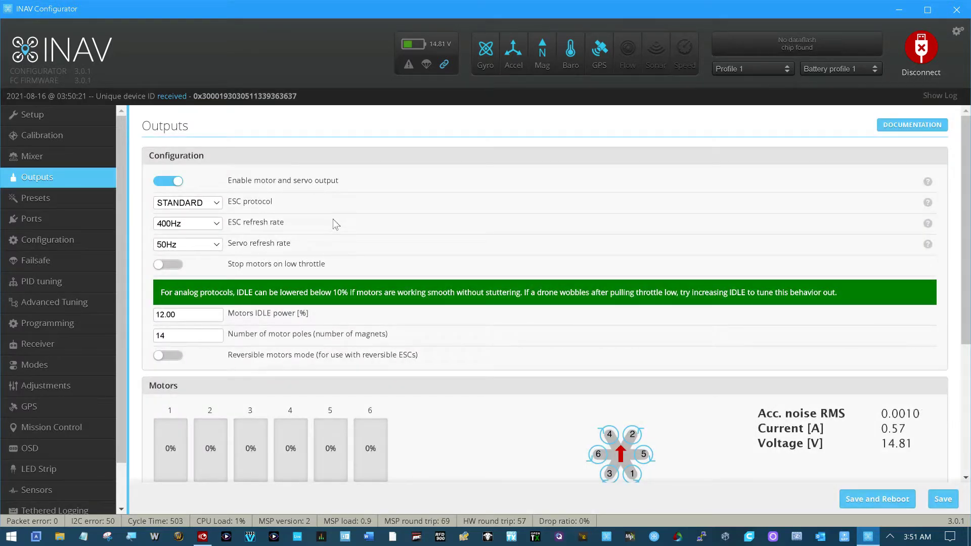
scroll(483, 250, down, 4)
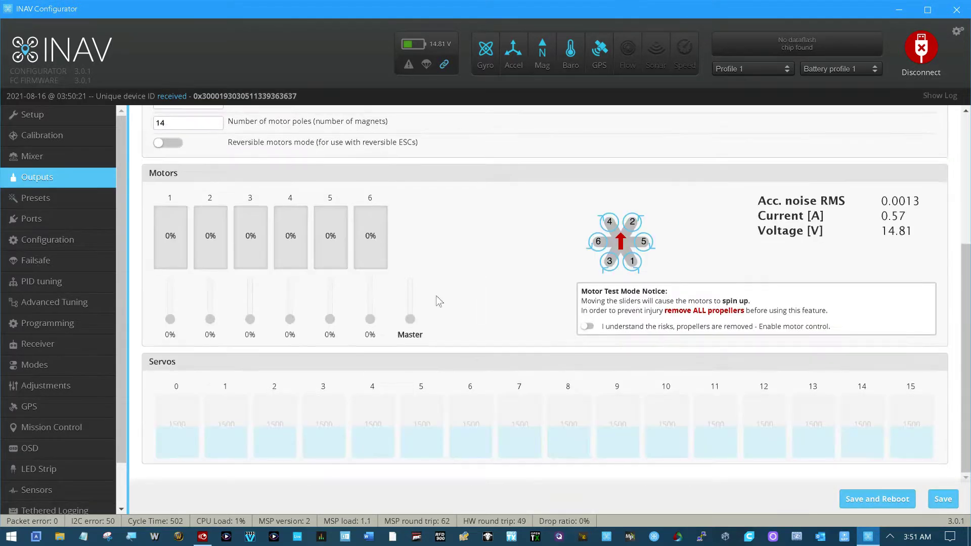
click(53, 205)
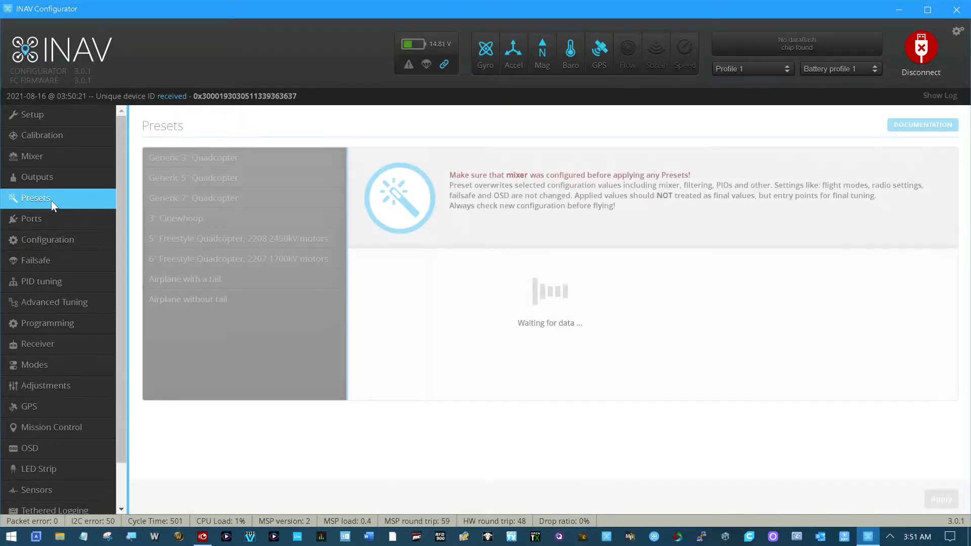
click(66, 219)
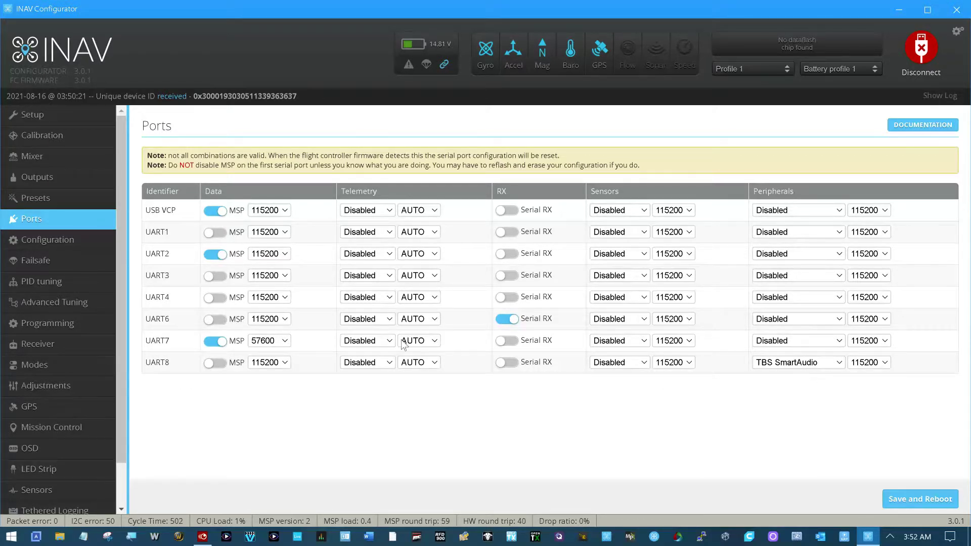
Examine the general configuration from sensors, board alignment and battery limits through GPS, VTX and other features, plus the failsafe procedure.
click(66, 240)
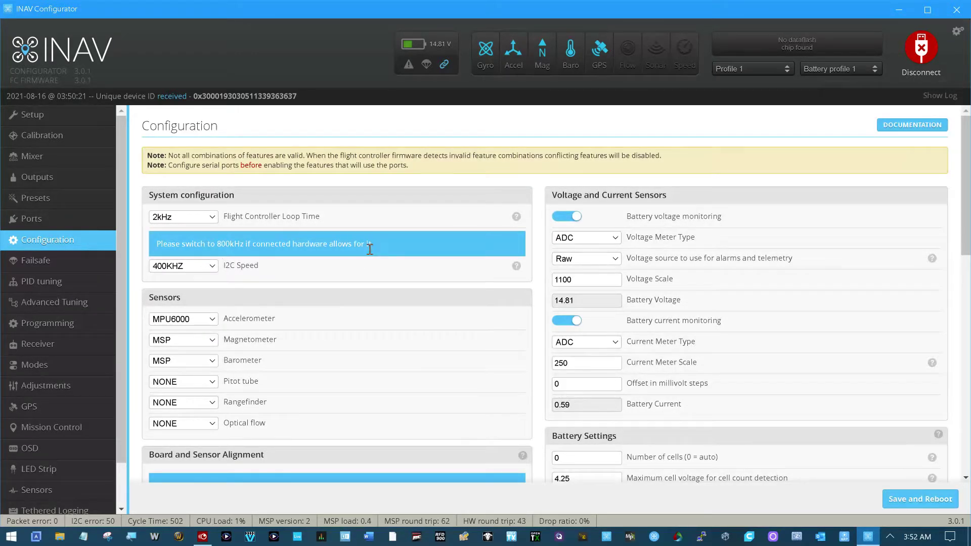
scroll(370, 249, down, 1)
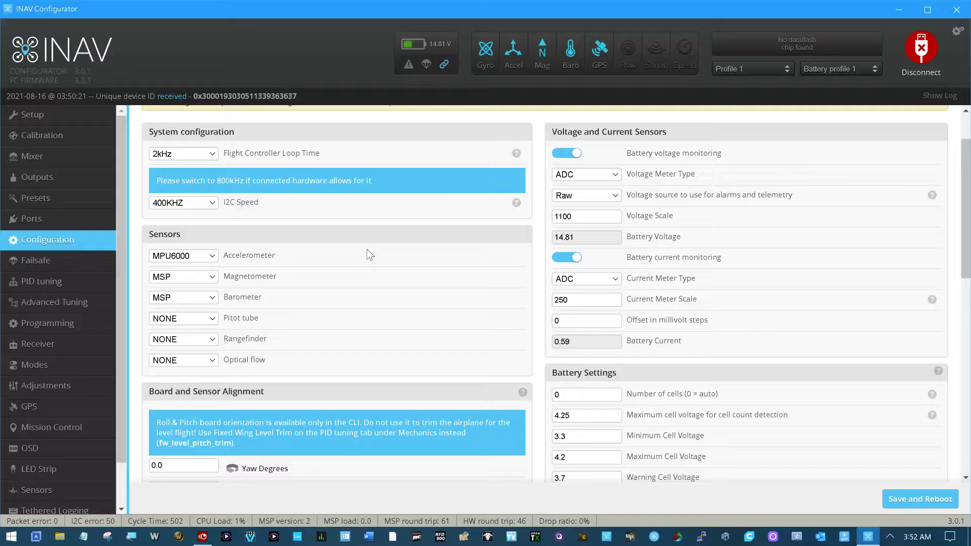
scroll(368, 254, down, 1)
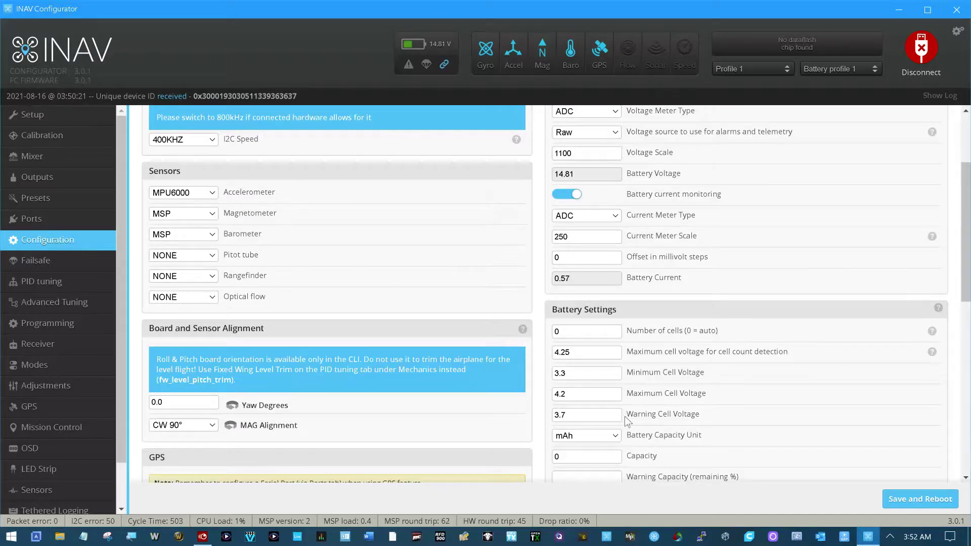
double_click(587, 414)
scroll(168, 385, down, 1)
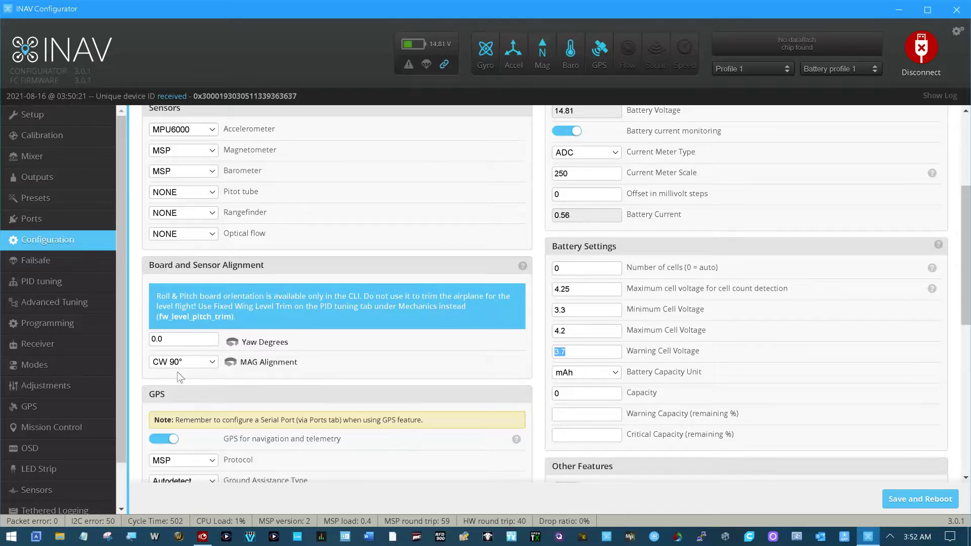
scroll(177, 374, down, 1)
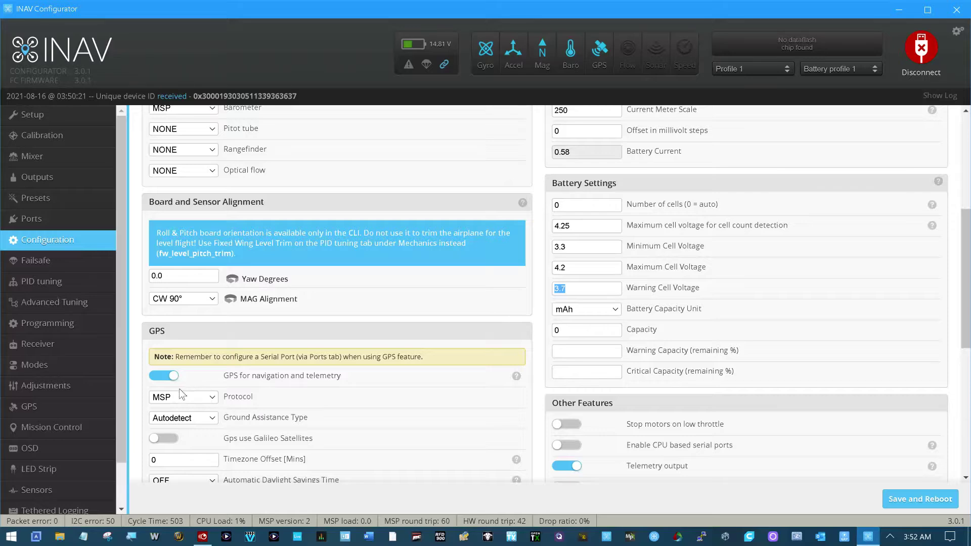
scroll(203, 388, down, 3)
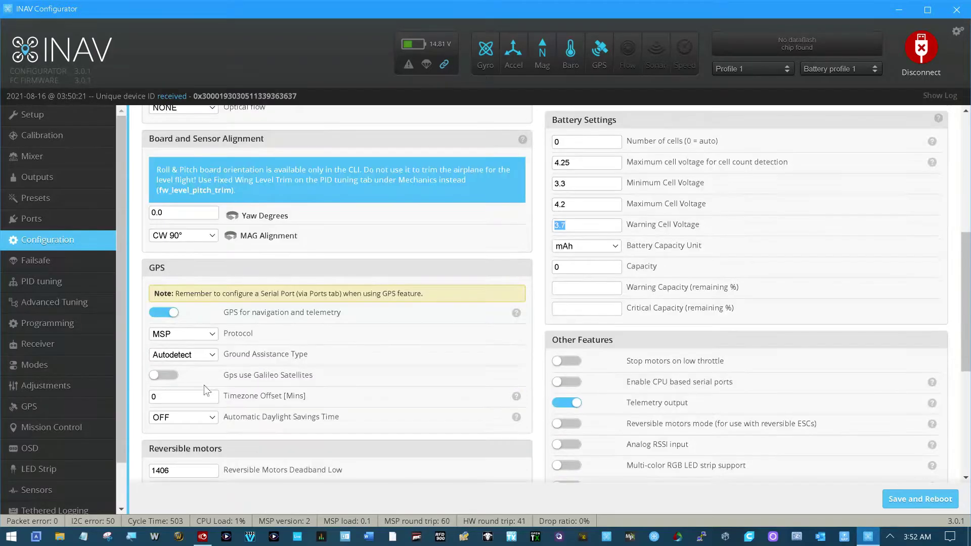
scroll(203, 389, down, 1)
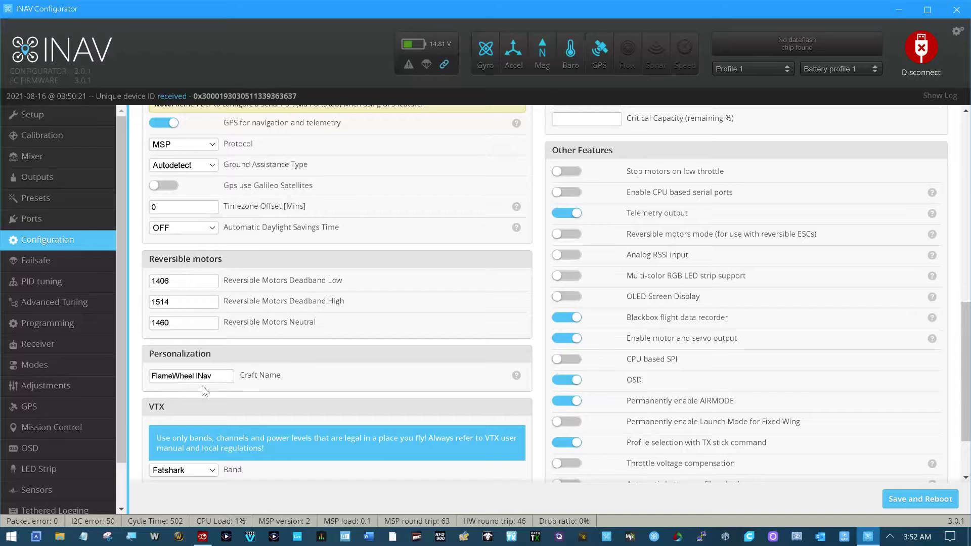
scroll(203, 385, down, 1)
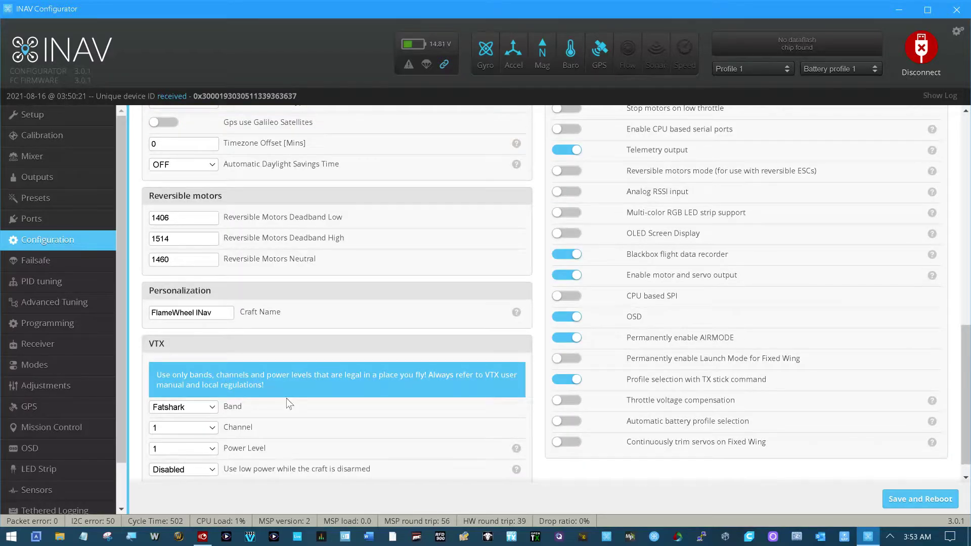
scroll(580, 430, up, 1)
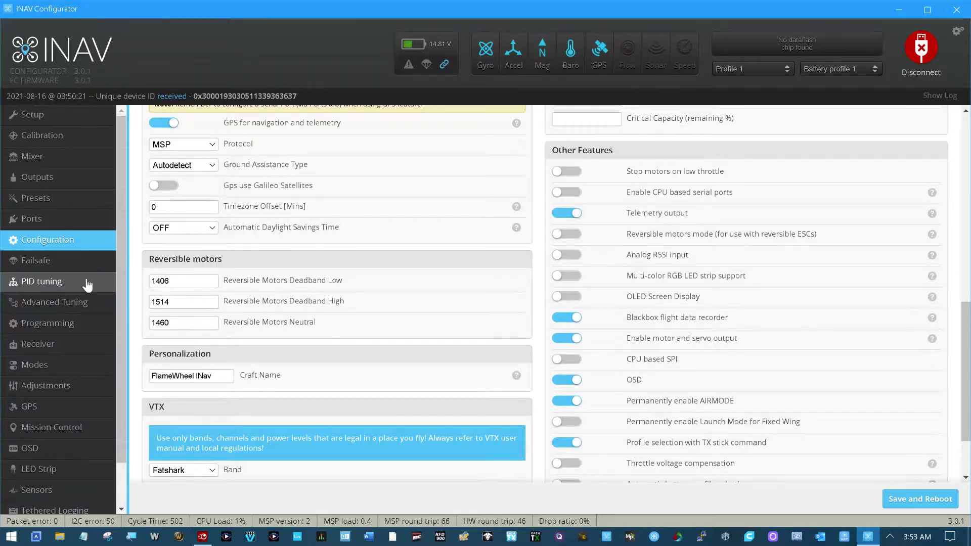
click(77, 269)
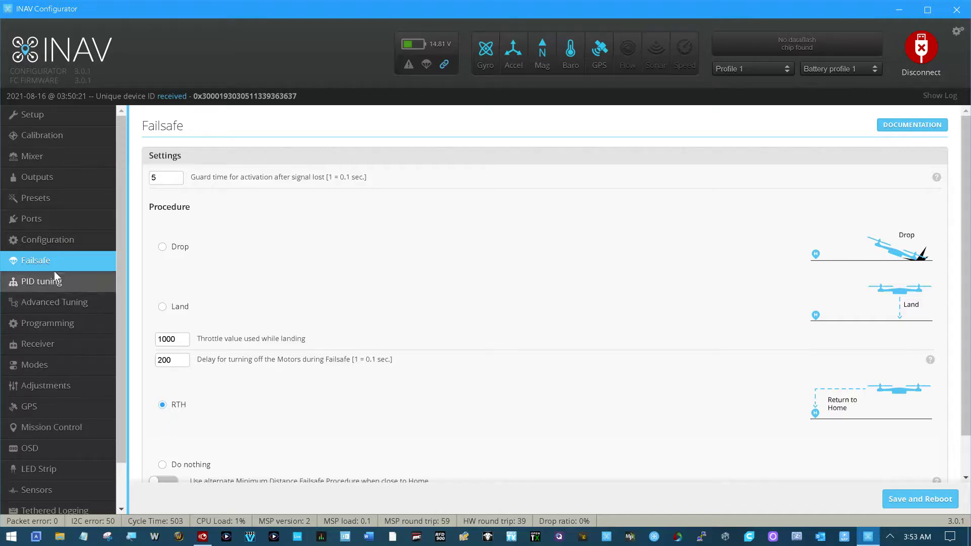
Set the Yaw derivative gain to 40 in the PID tuning settings and save it.
click(45, 285)
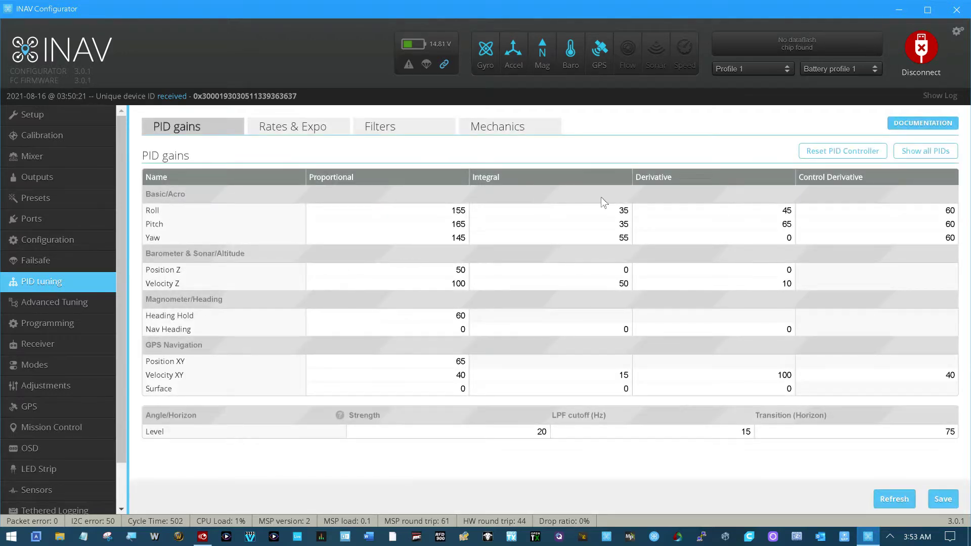
double_click(789, 238)
text(40)
key(Tab)
click(944, 502)
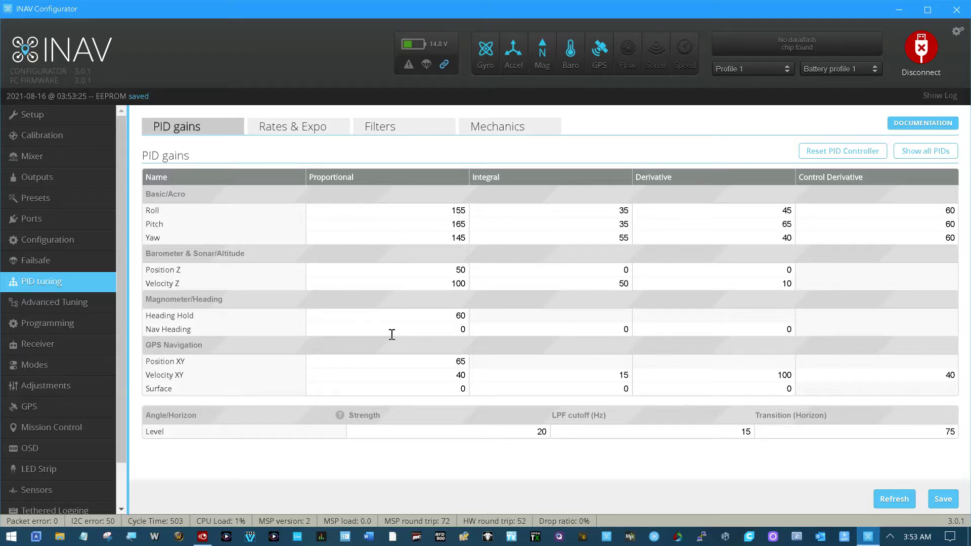
Compare the ATTI and CRUISE options of User Control Mode in the multirotor advanced tuning settings, keeping ATTI selected.
click(68, 305)
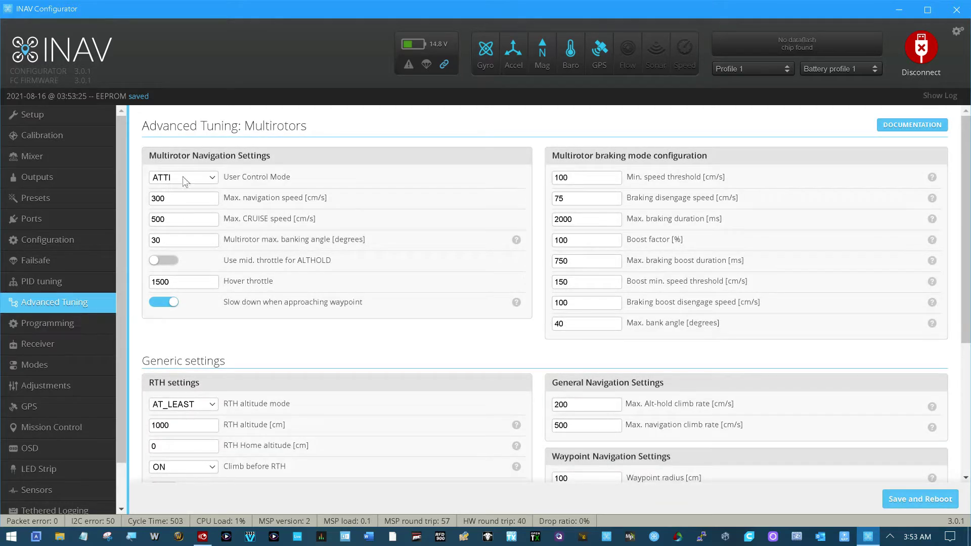
click(211, 178)
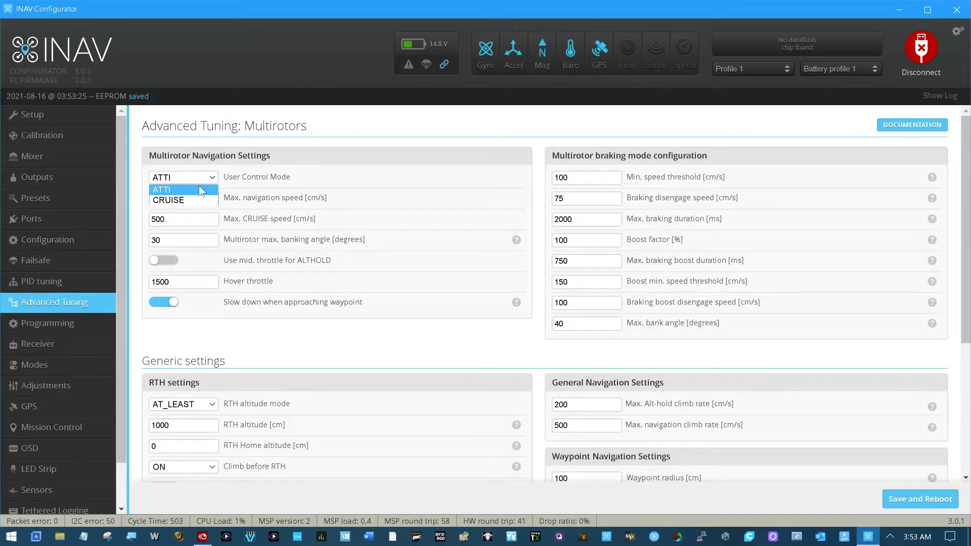
click(195, 192)
click(204, 179)
click(201, 199)
click(213, 178)
click(203, 189)
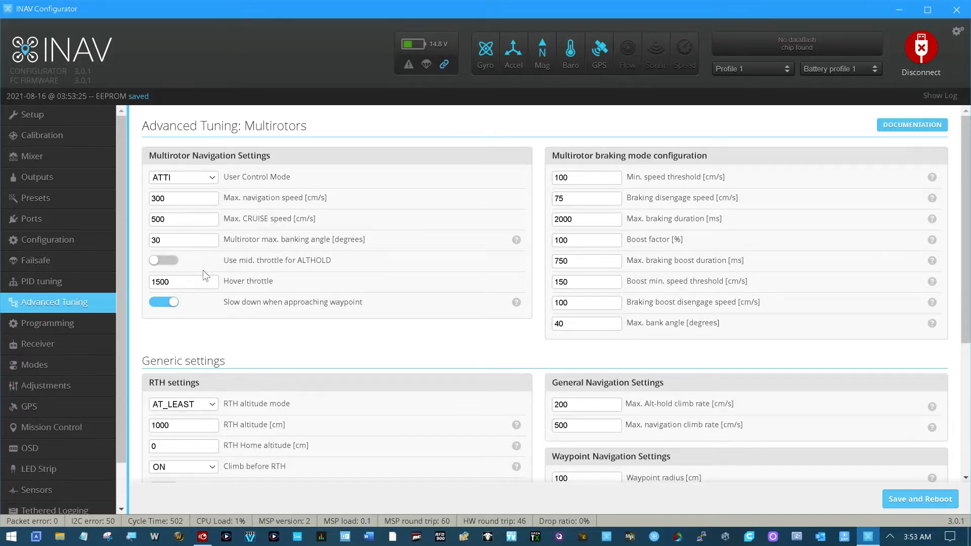
Set the RTH altitude to 690 cm, then save the advanced tuning settings and reboot the flight controller.
double_click(184, 425)
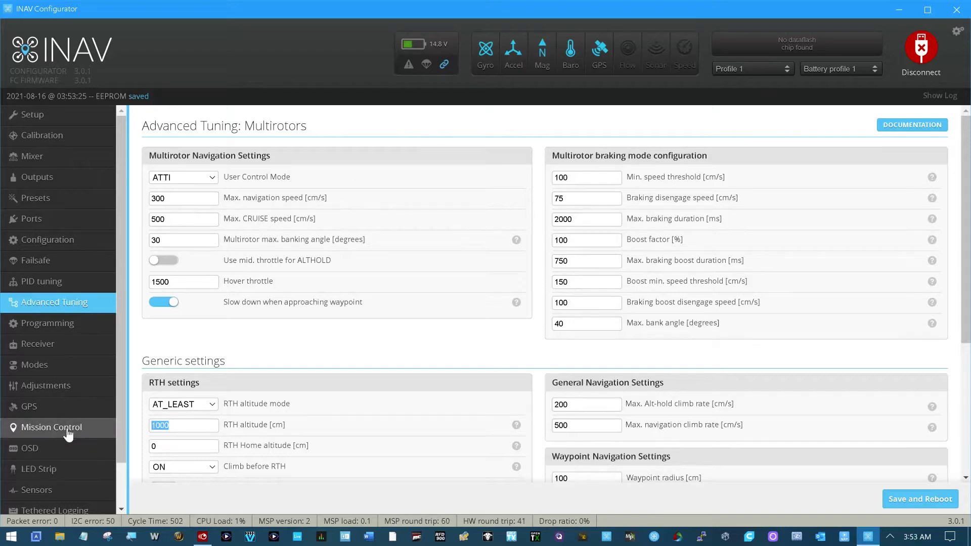
text(69)
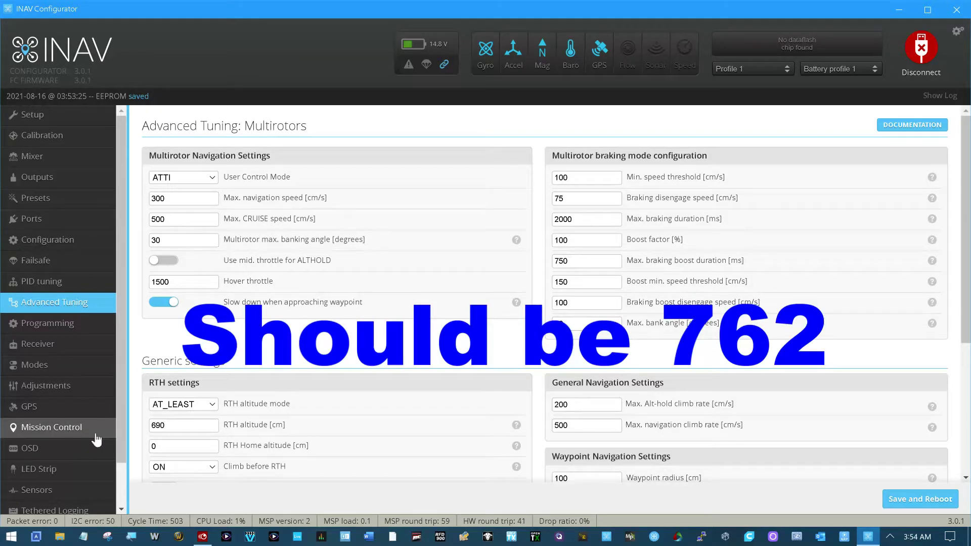
text(0)
key(Tab)
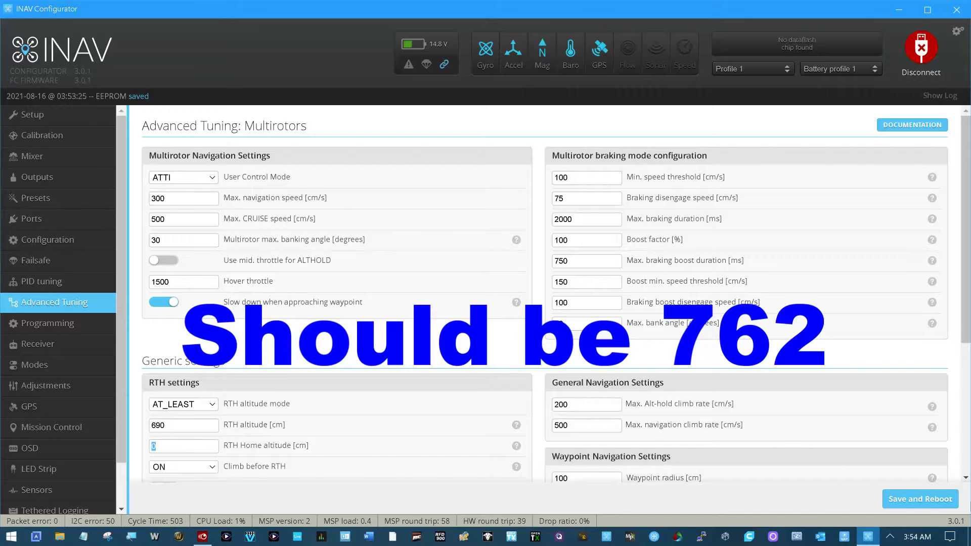
click(912, 506)
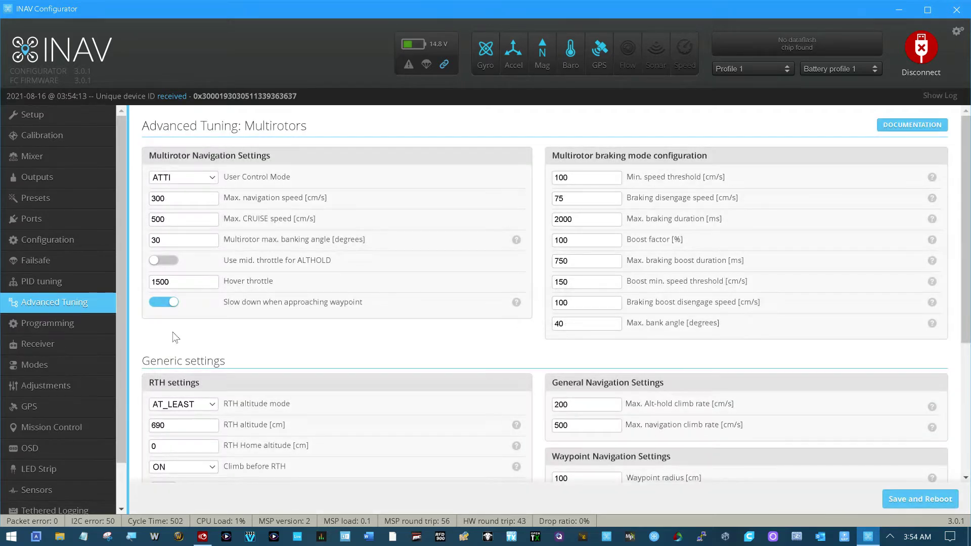
Review the generic RTH, waypoint navigation and automatic landing settings in advanced tuning.
click(96, 325)
click(93, 304)
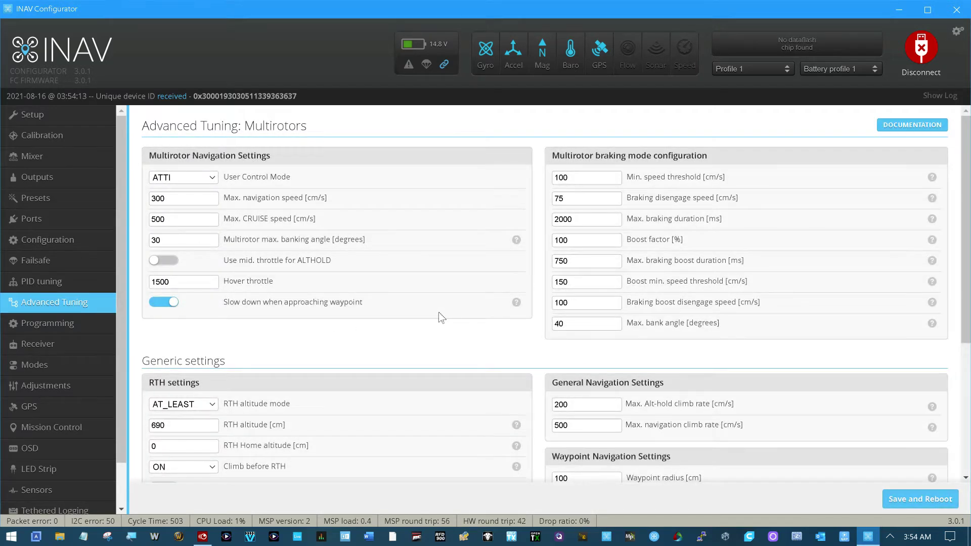
scroll(439, 313, down, 5)
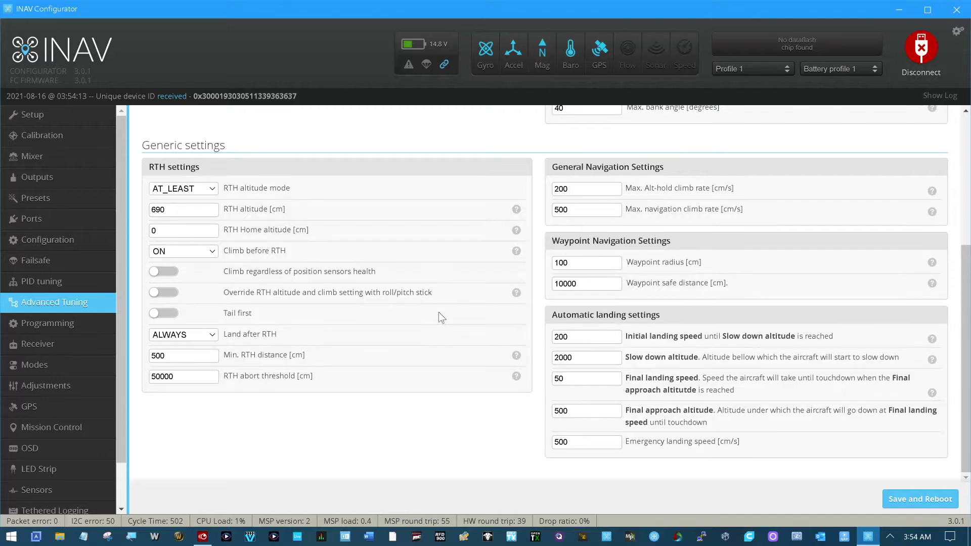
Inspect the programming logic conditions, receiver channels and flight mode ranges, and recheck User Control Mode in advanced tuning.
click(89, 329)
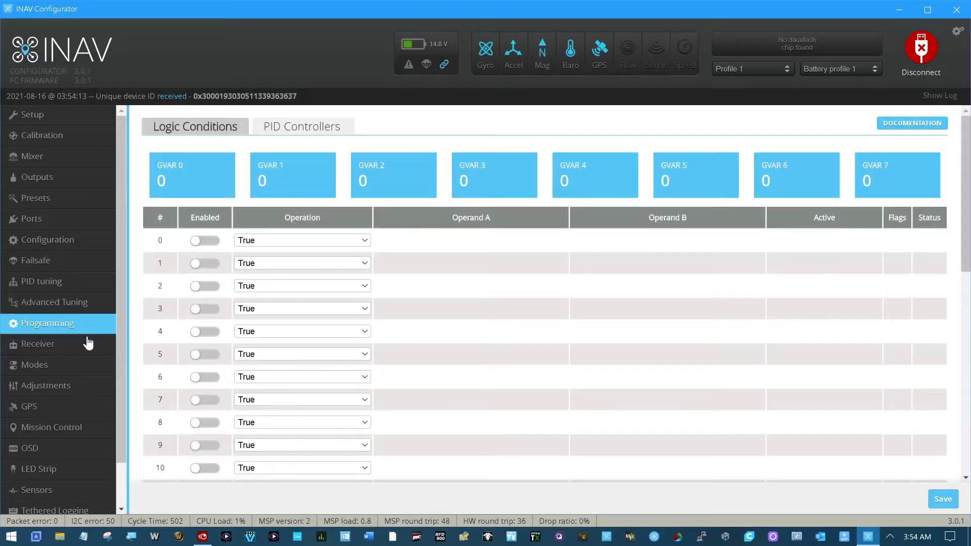
click(83, 349)
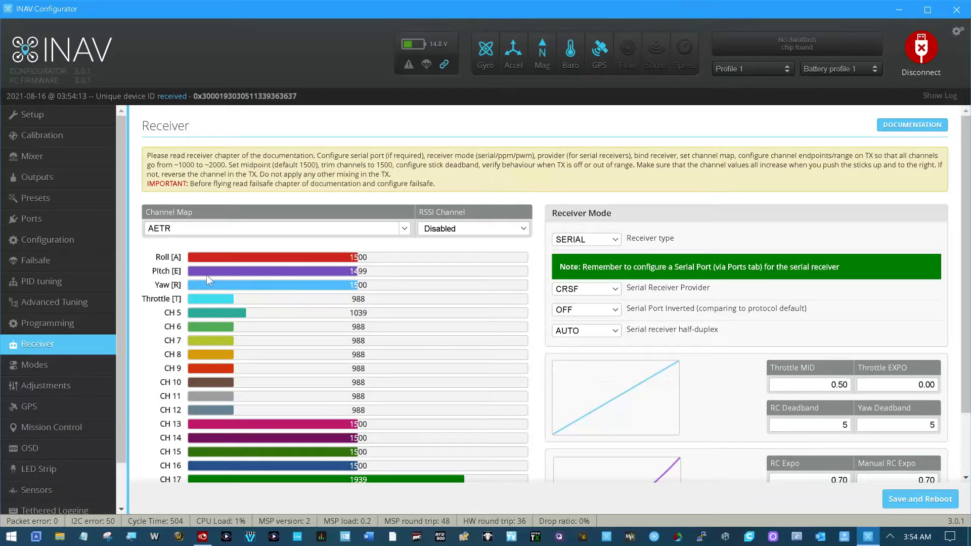
click(48, 371)
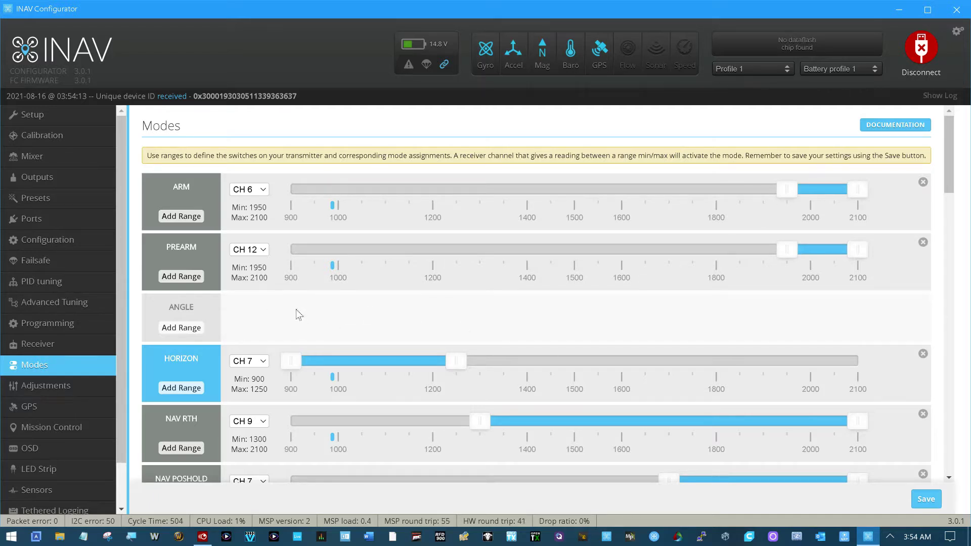
click(88, 304)
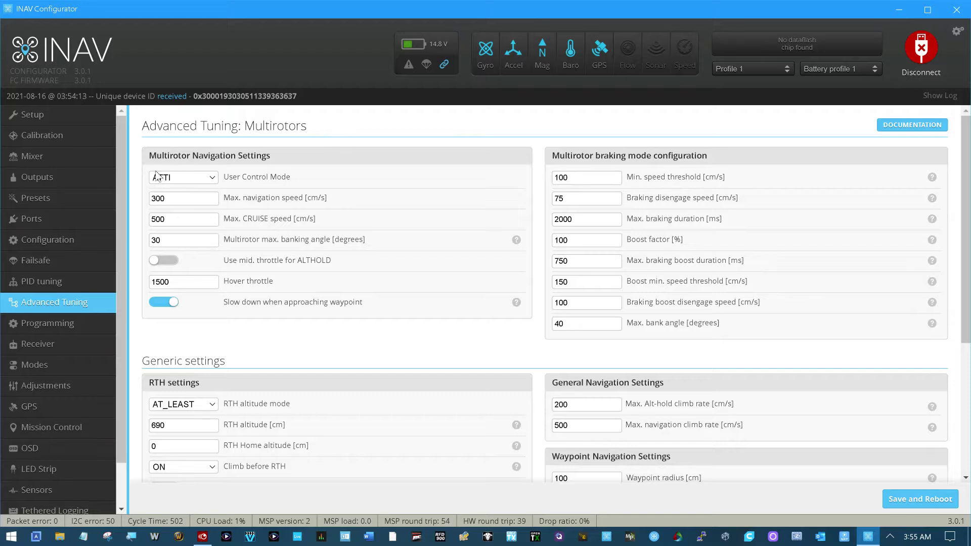
click(57, 368)
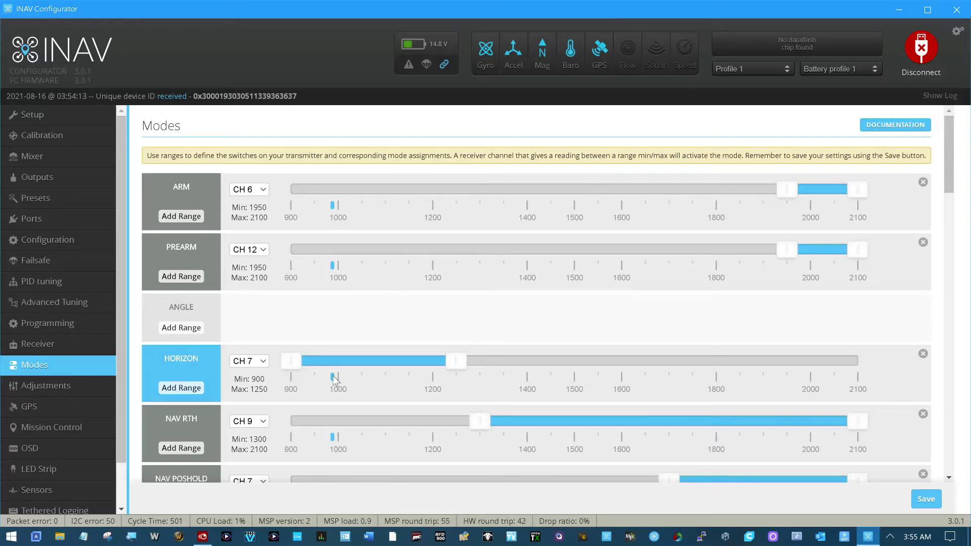
Review the channel ranges assigned to the flight, navigation and OSD layout modes throughout the mode list.
scroll(334, 381, down, 1)
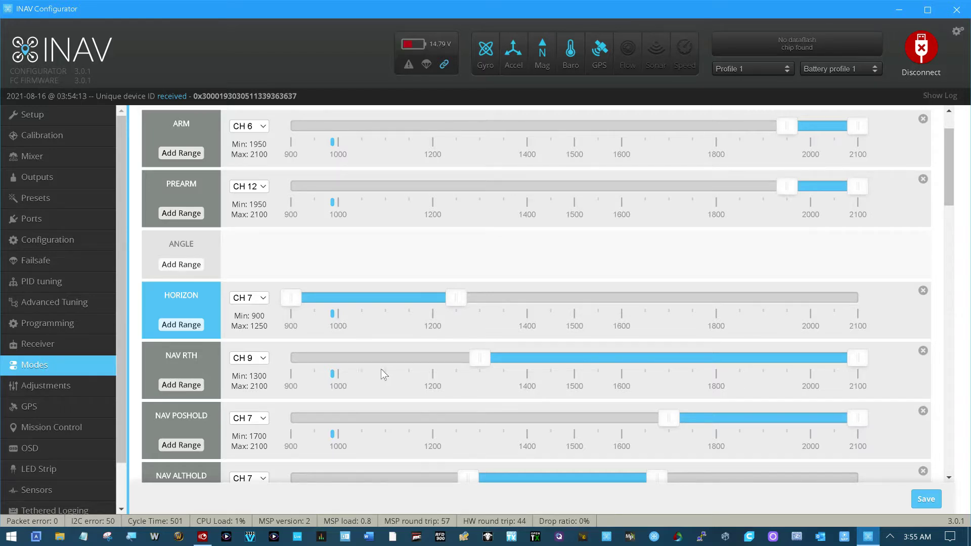
scroll(277, 390, down, 1)
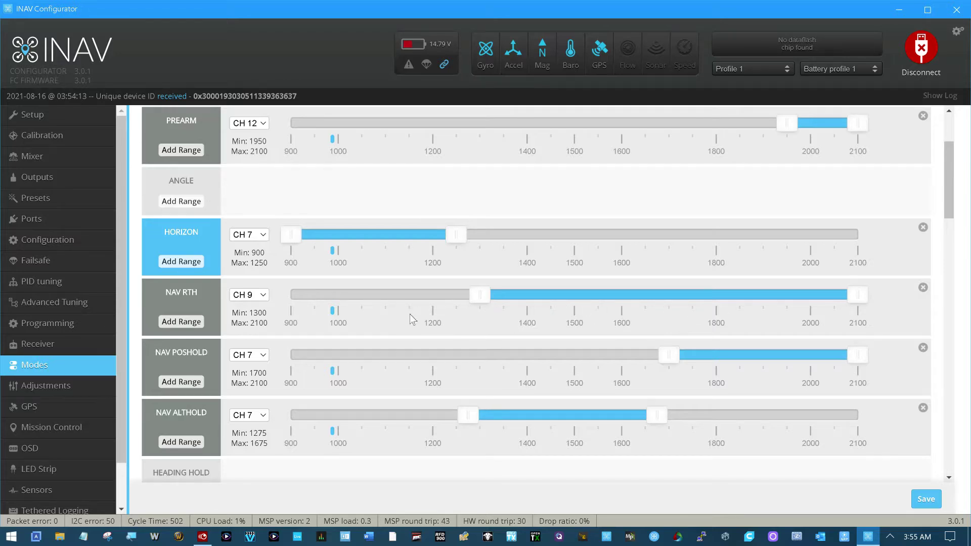
scroll(407, 313, down, 2)
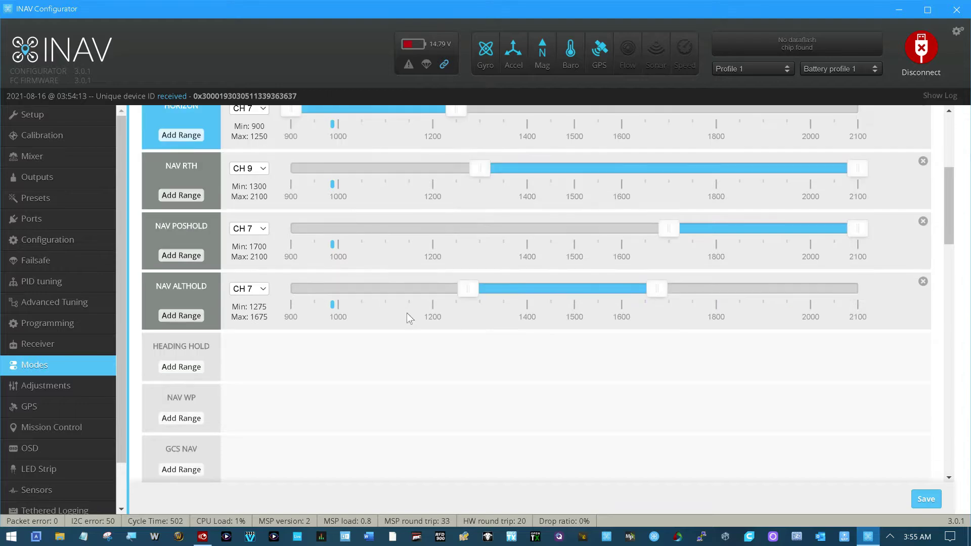
scroll(406, 312, down, 8)
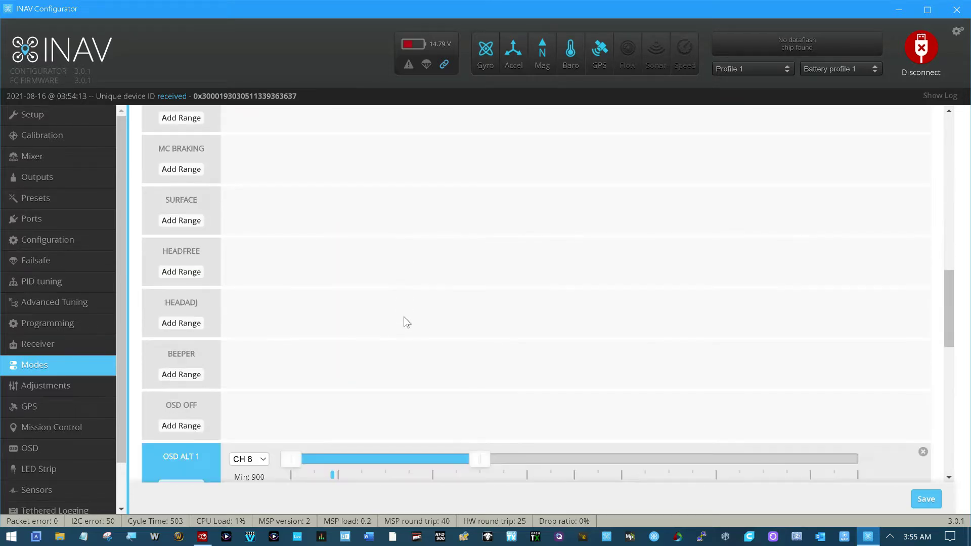
scroll(406, 317, down, 5)
scroll(406, 316, up, 1)
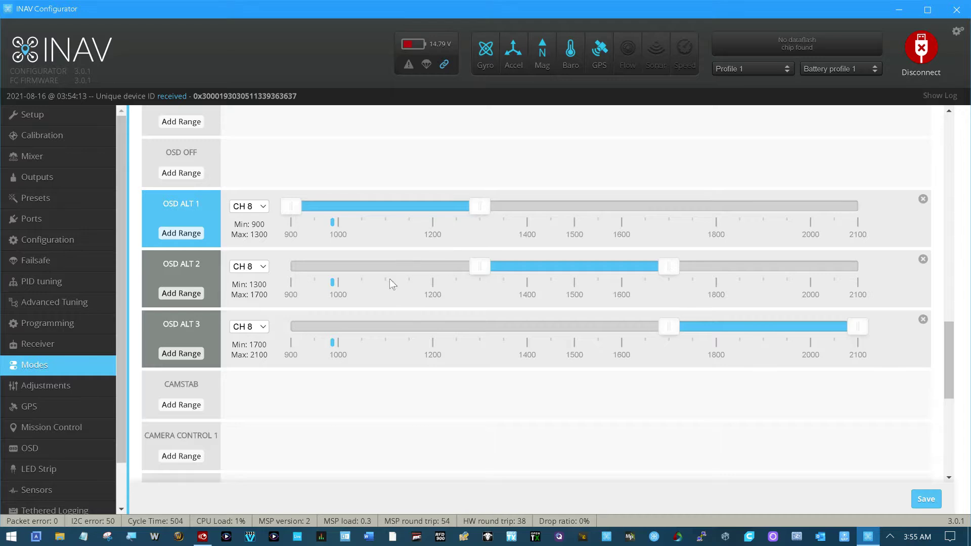
scroll(376, 314, down, 7)
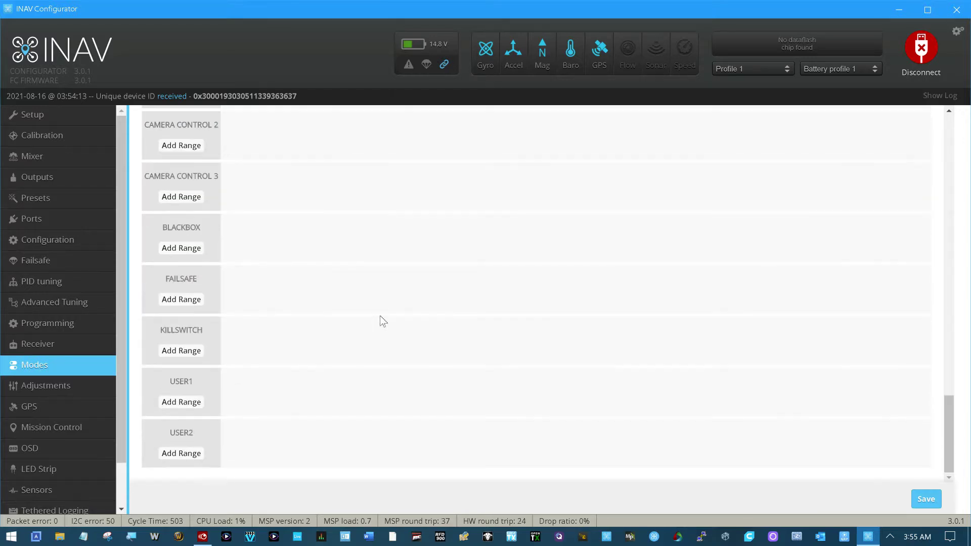
Inspect the VTX power level adjustment and GPS status, and review the elements and settings of the default OSD layout.
click(84, 386)
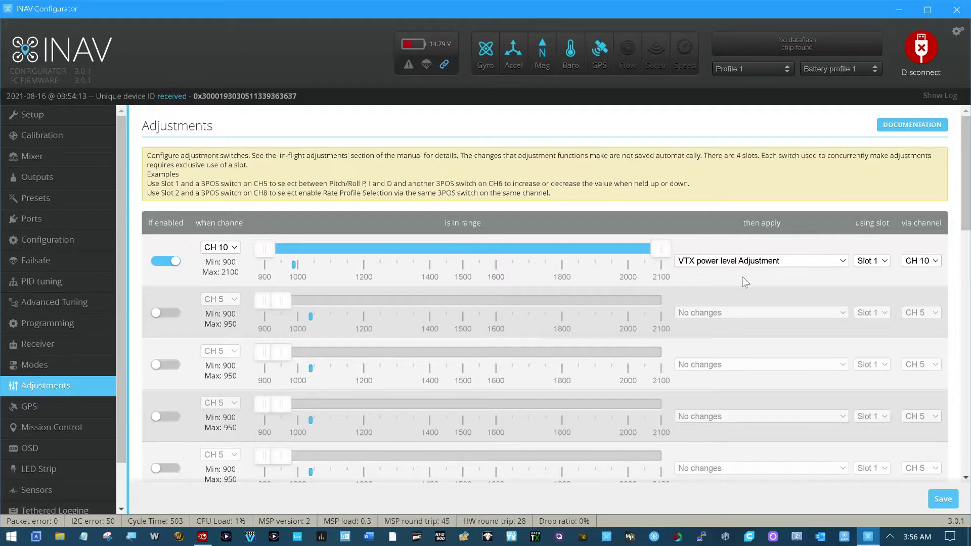
click(75, 407)
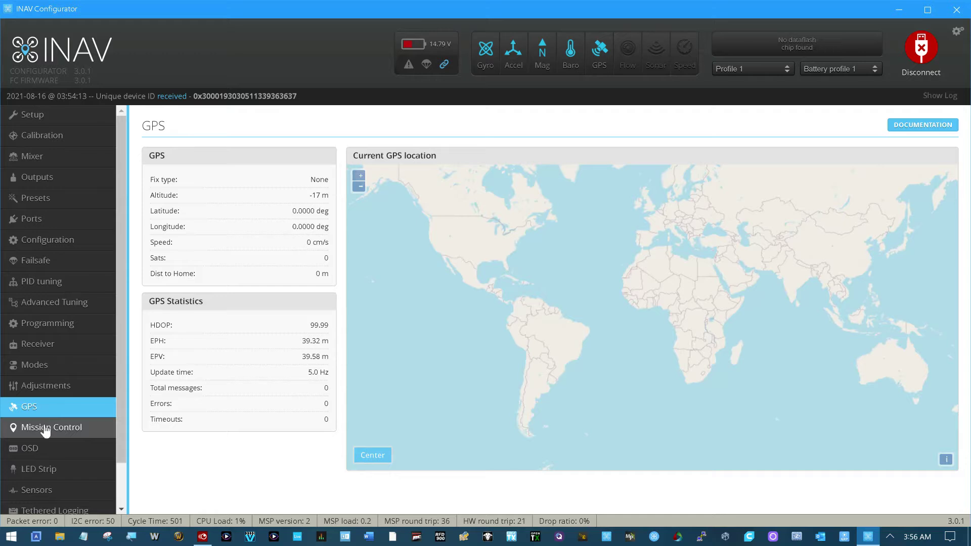
click(41, 449)
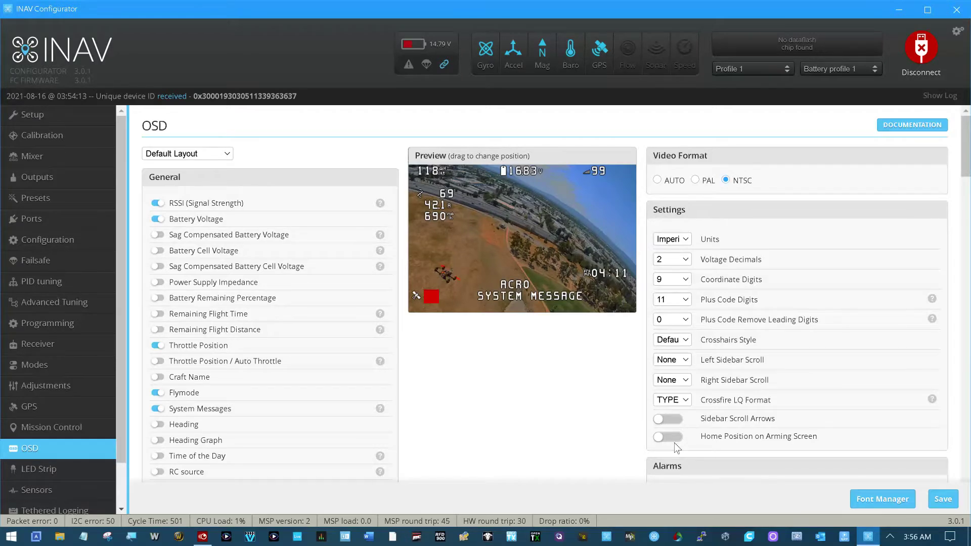
scroll(674, 442, down, 10)
scroll(677, 446, down, 4)
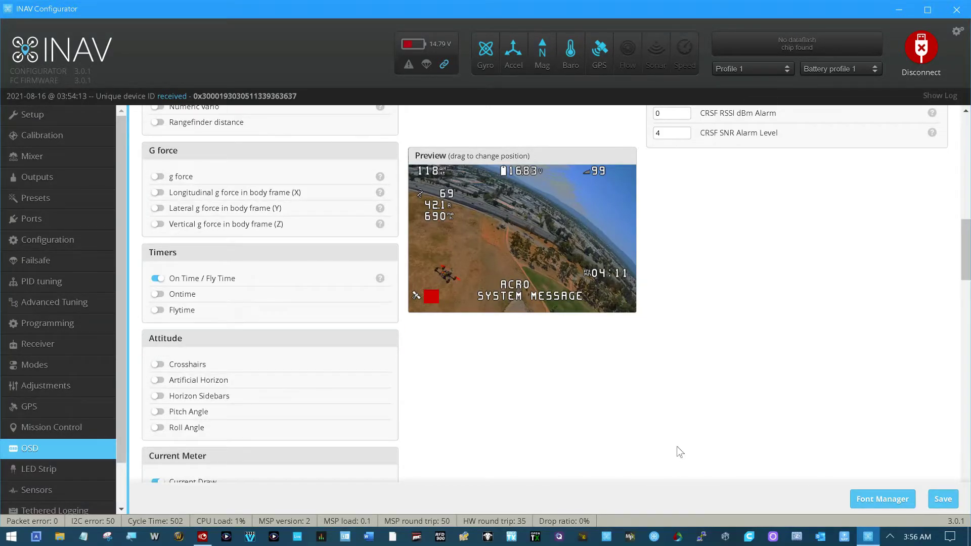
scroll(676, 447, up, 15)
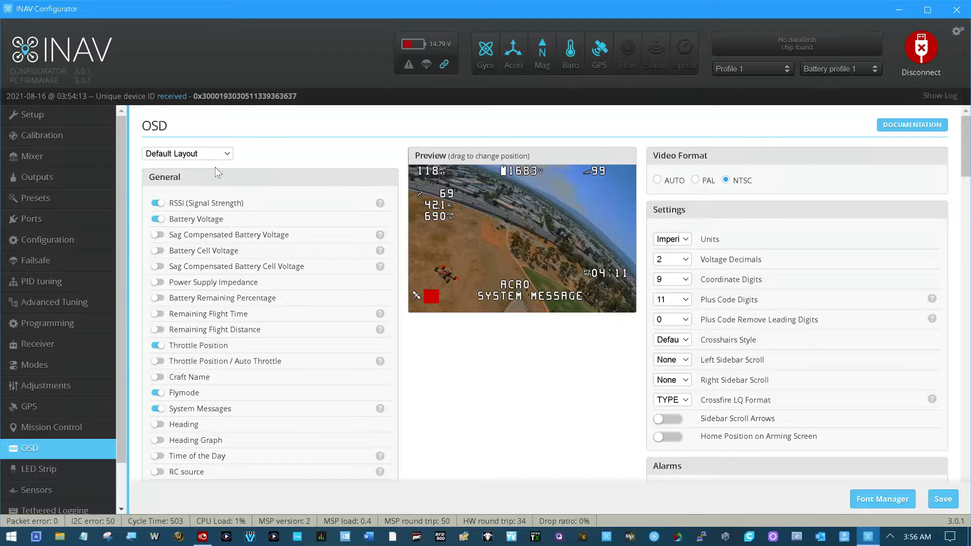
Compare the OSD previews of Alternative Layout #1, Alternative Layout #2 and Alternative Layout #3.
click(230, 156)
click(226, 177)
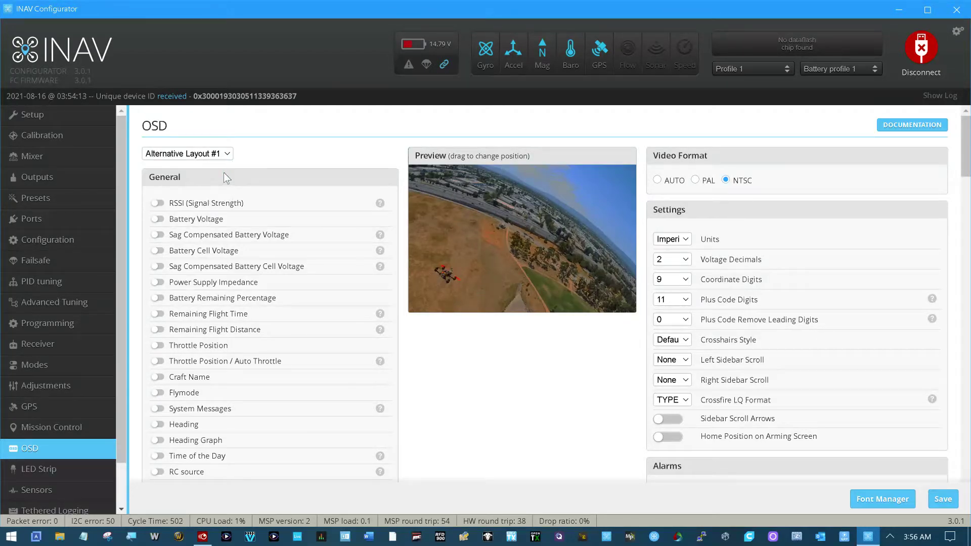
click(232, 154)
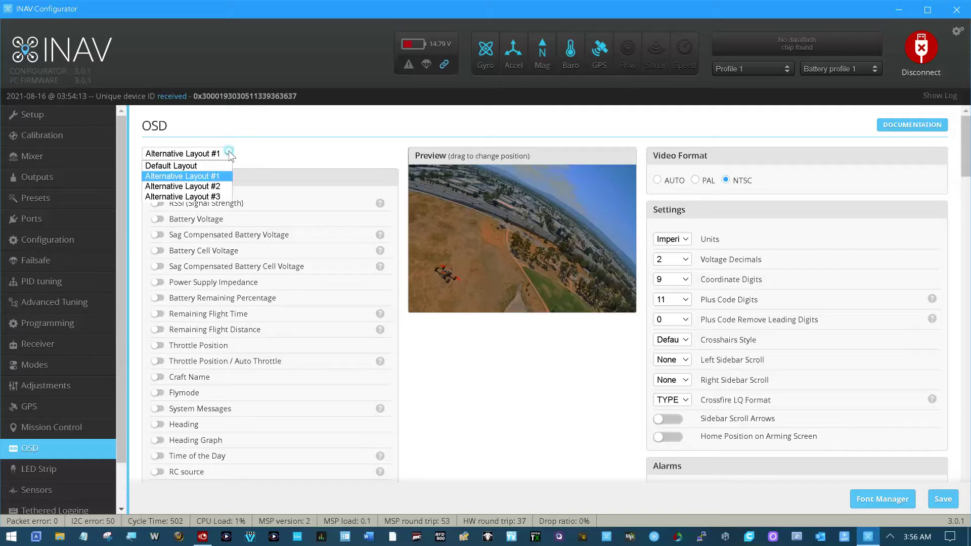
click(219, 187)
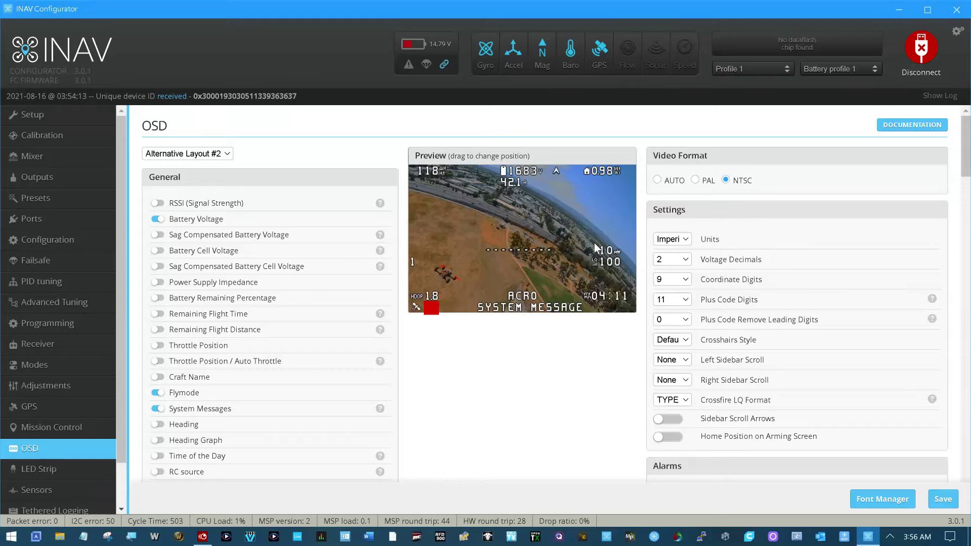
click(227, 154)
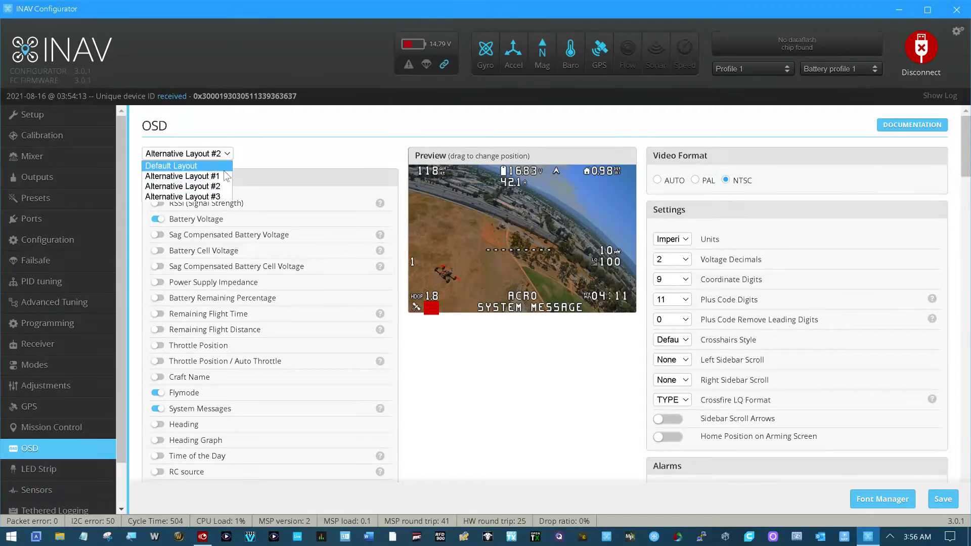
click(218, 199)
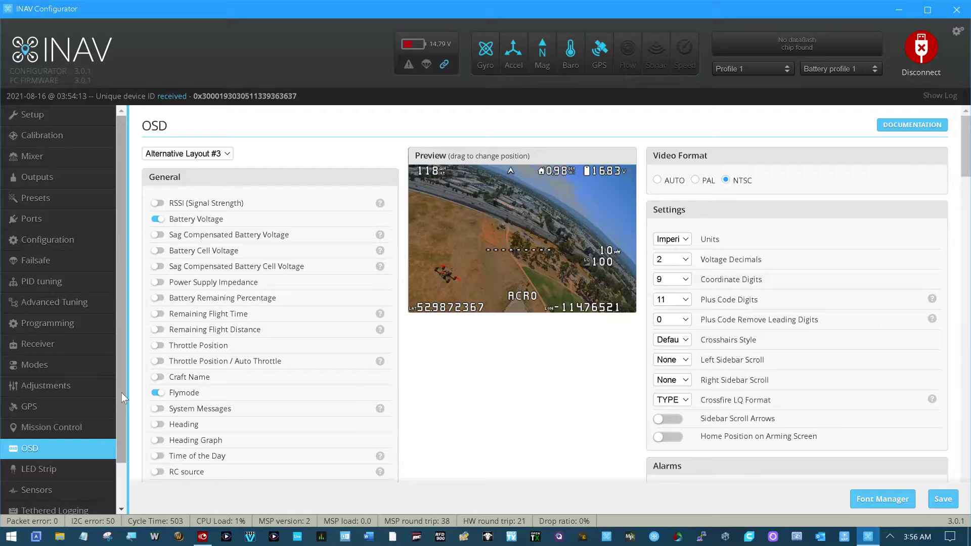
Run the "diff all" command in the flight controller's command line interface.
scroll(121, 392, down, 2)
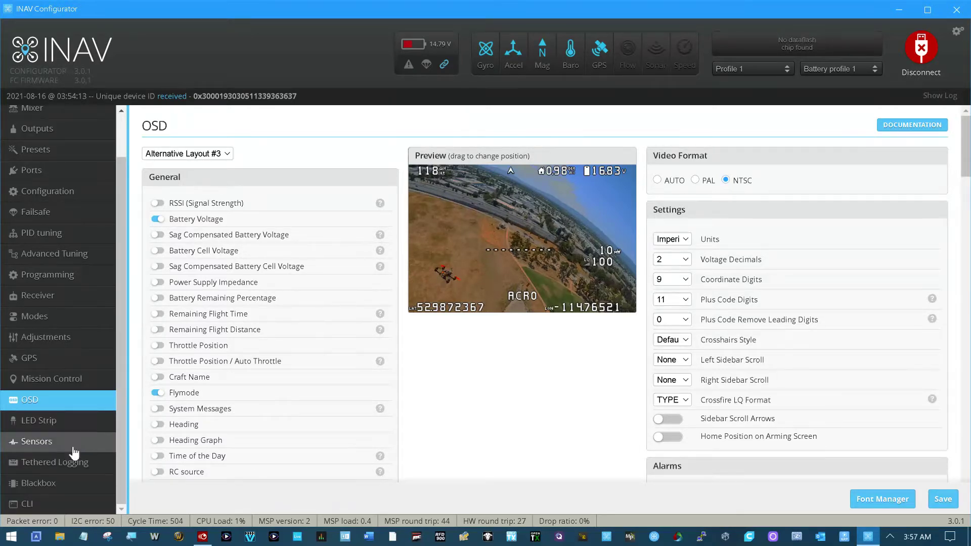
click(48, 506)
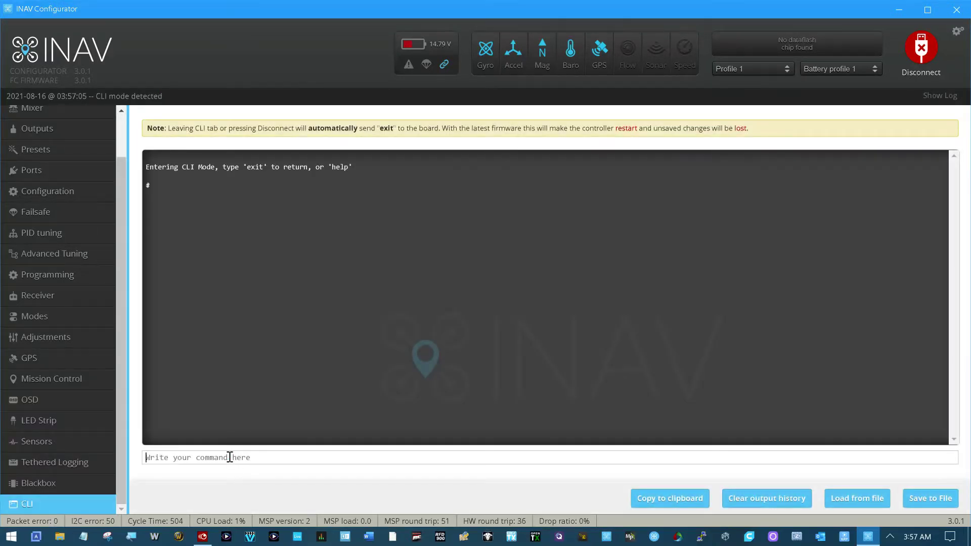
text(diff all)
key(Return)
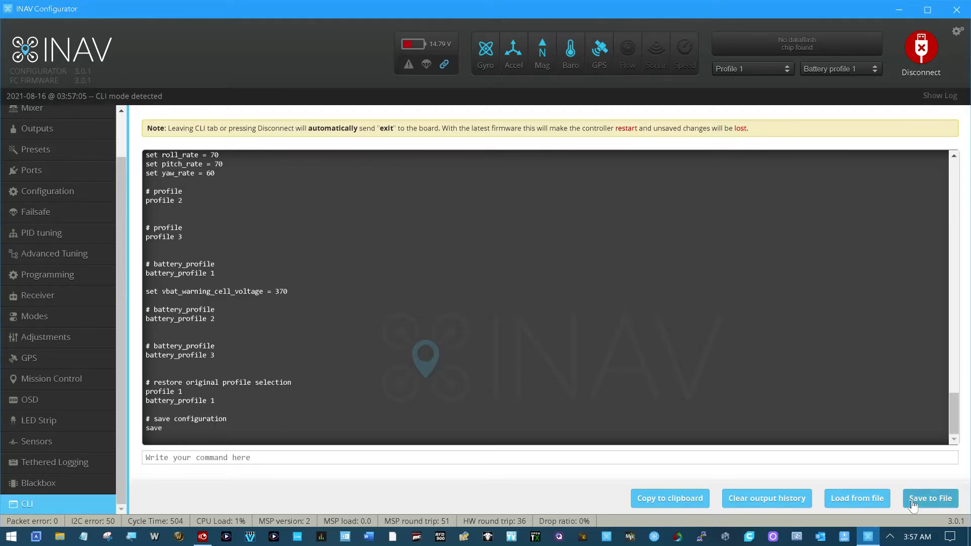
Save the command line output to file, overwriting the existing "Current INav Diff" file in the FlameWheel Files - INAV folder.
click(931, 498)
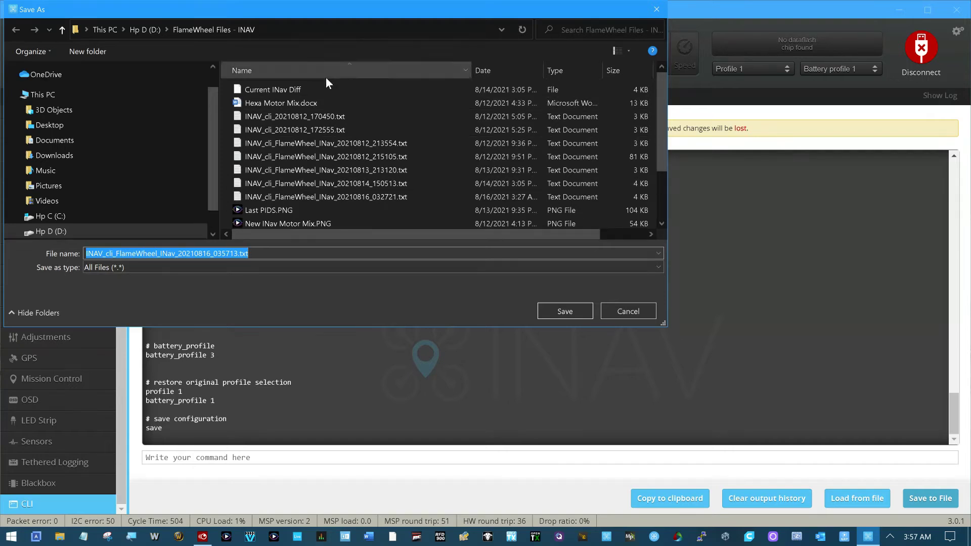
double_click(324, 90)
click(525, 275)
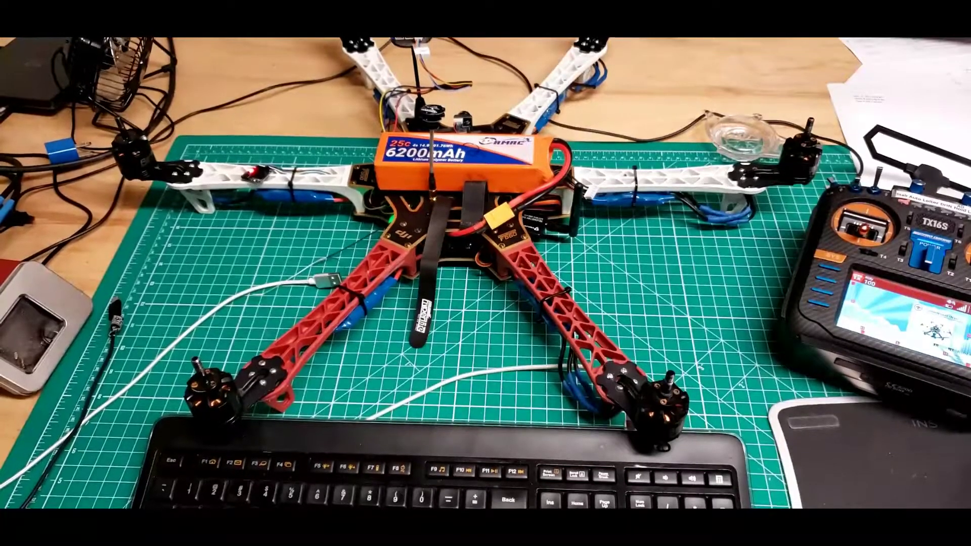